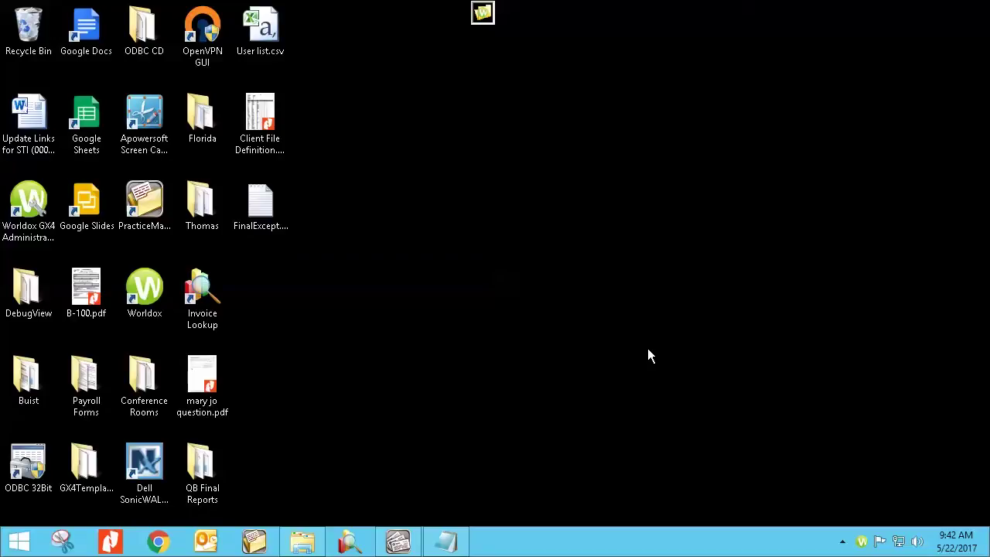
Switch to APS and close the open invoice verification list and check entry windows
{"action": "left_click", "coordinate": [397, 542]}
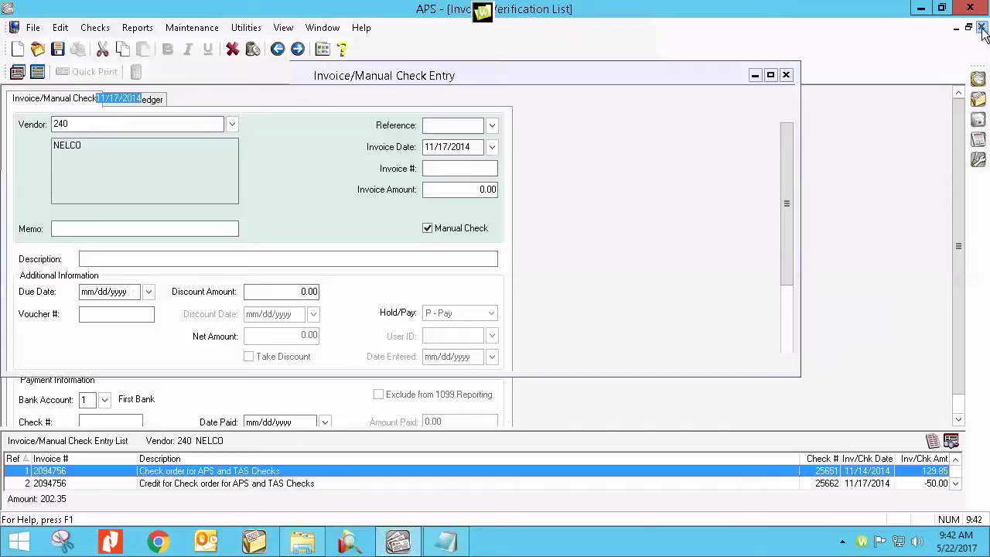
{"action": "left_click", "coordinate": [982, 28]}
{"action": "left_click", "coordinate": [149, 141]}
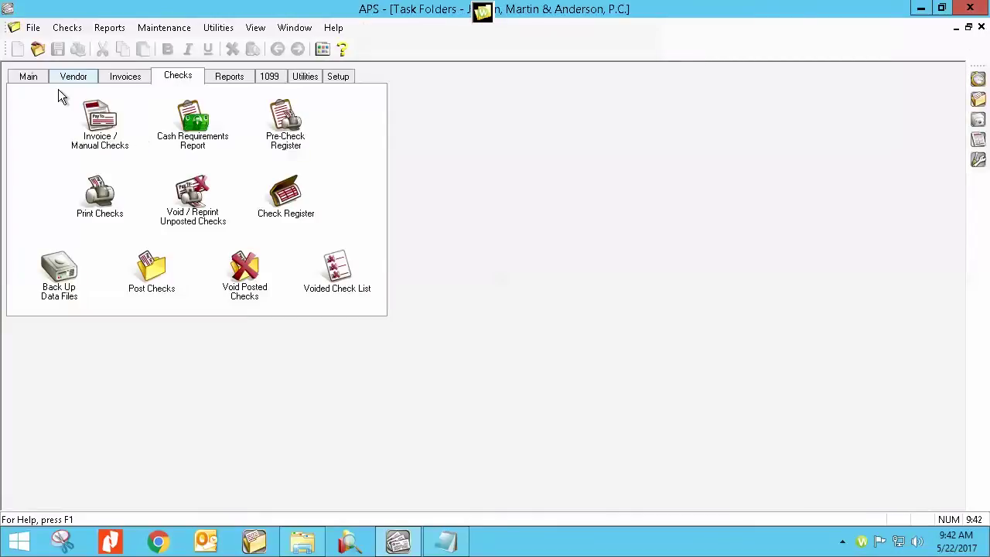
Look up the vendor record for NELCO, examine its discount terms and close it
{"action": "left_click", "coordinate": [38, 79]}
{"action": "left_click", "coordinate": [65, 128]}
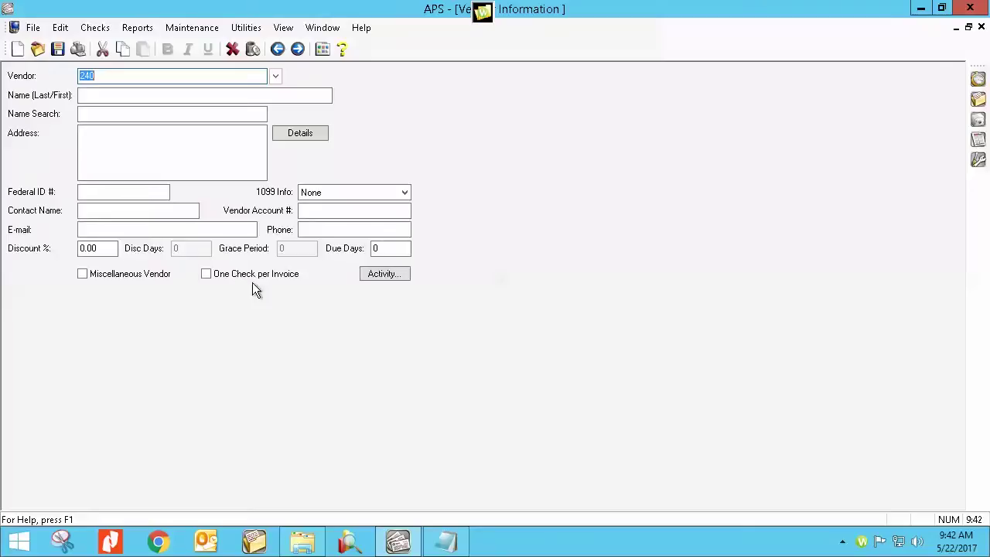
{"action": "type", "text": "nelco"}
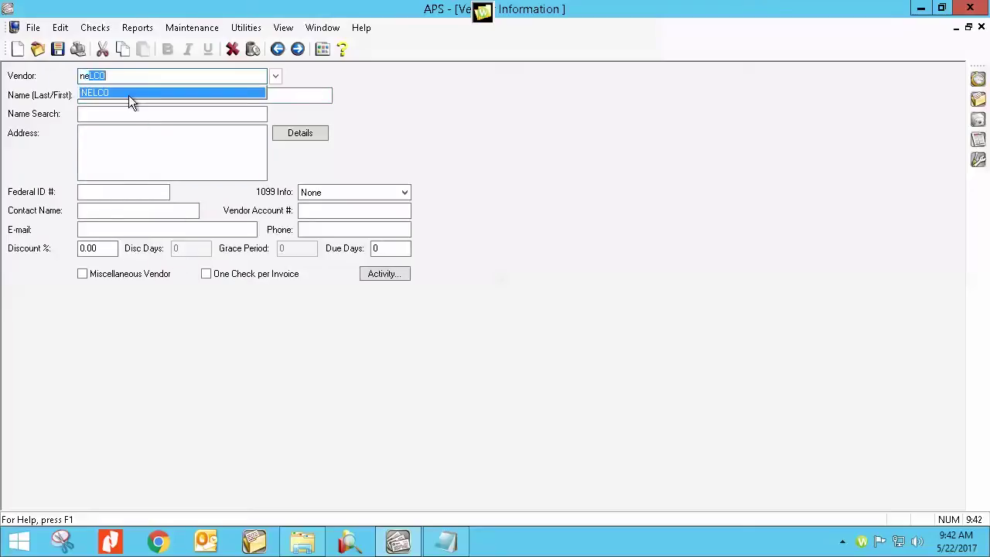
{"action": "key", "text": "Tab"}
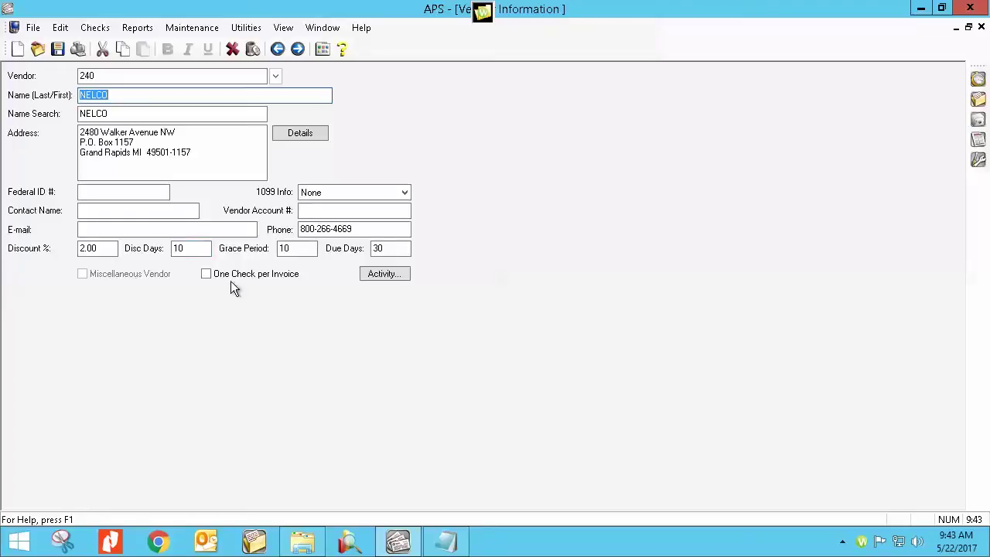
{"action": "left_click", "coordinate": [981, 27]}
Start a new invoice entry for vendor NELCO as a credit with an invoice amount of -50.00
{"action": "double_click", "coordinate": [164, 125]}
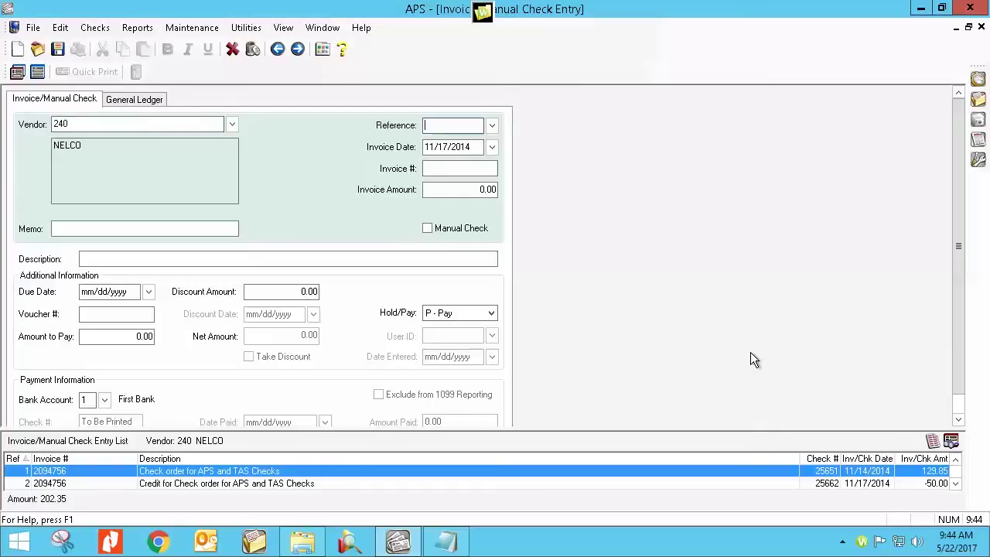
{"action": "key", "text": "Tab"}
{"action": "key", "text": "Tab"}
{"action": "key", "text": "Tab"}
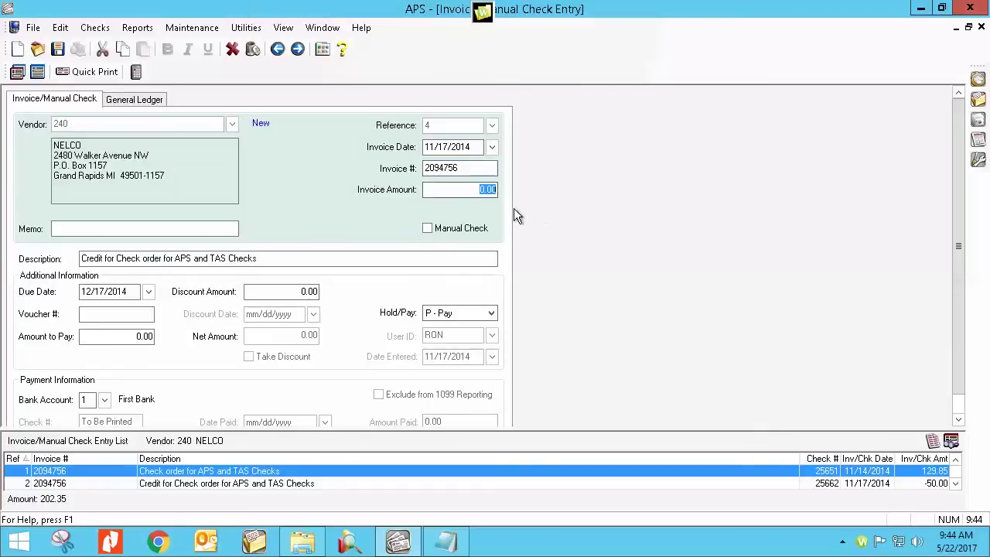
{"action": "type", "text": "-50"}
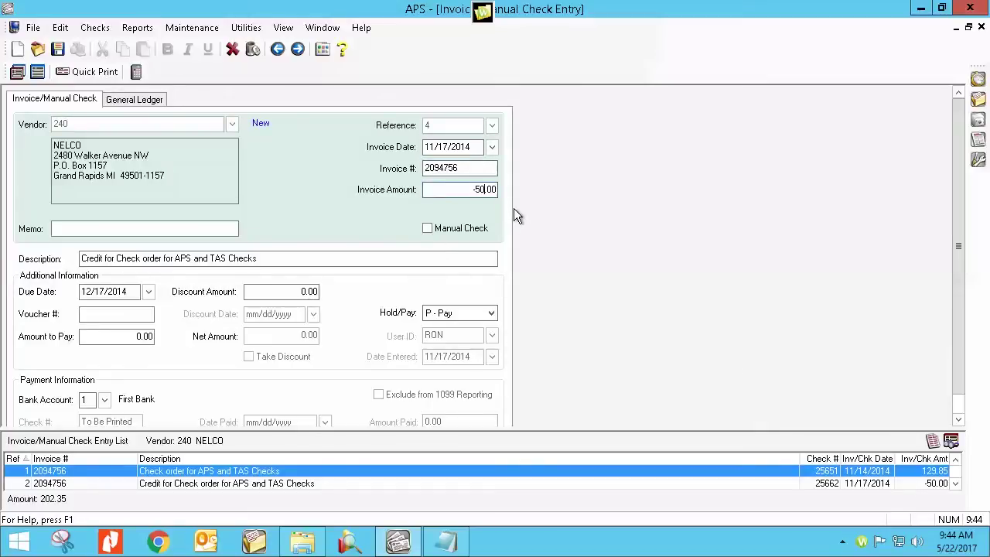
{"action": "key", "text": "Tab"}
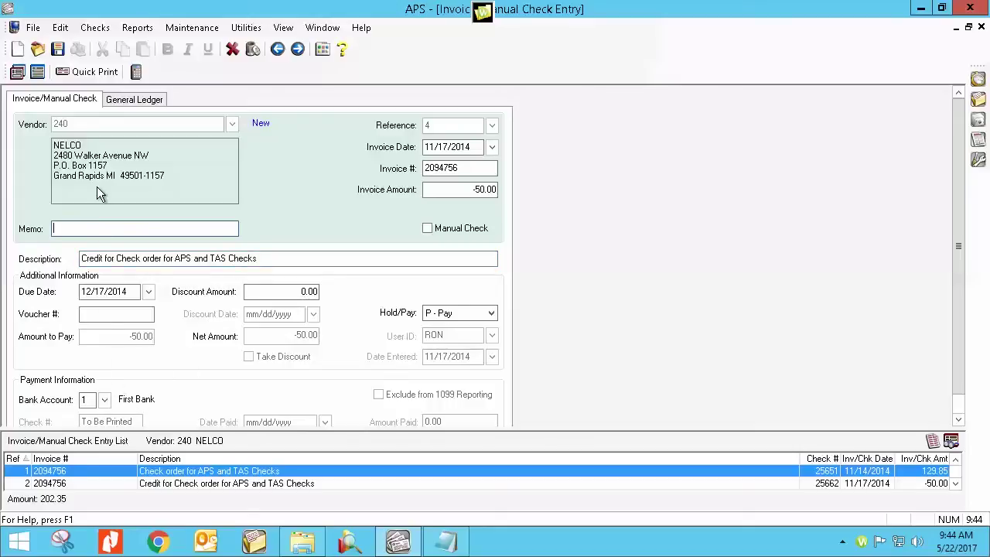
Save the credit's Office Supplies ledger distribution and the invoice itself, dismissing the cost entry form
{"action": "left_click", "coordinate": [120, 100]}
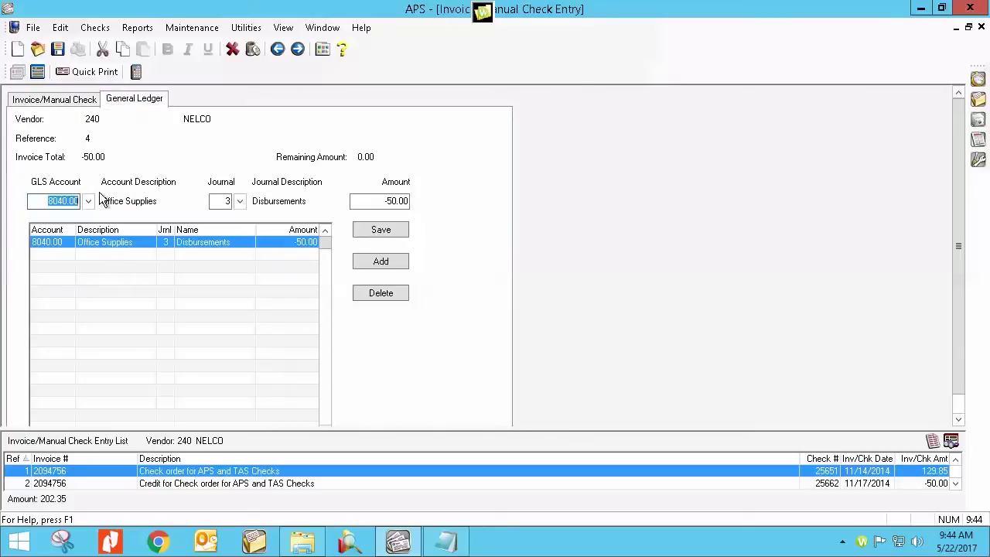
{"action": "left_click", "coordinate": [363, 230]}
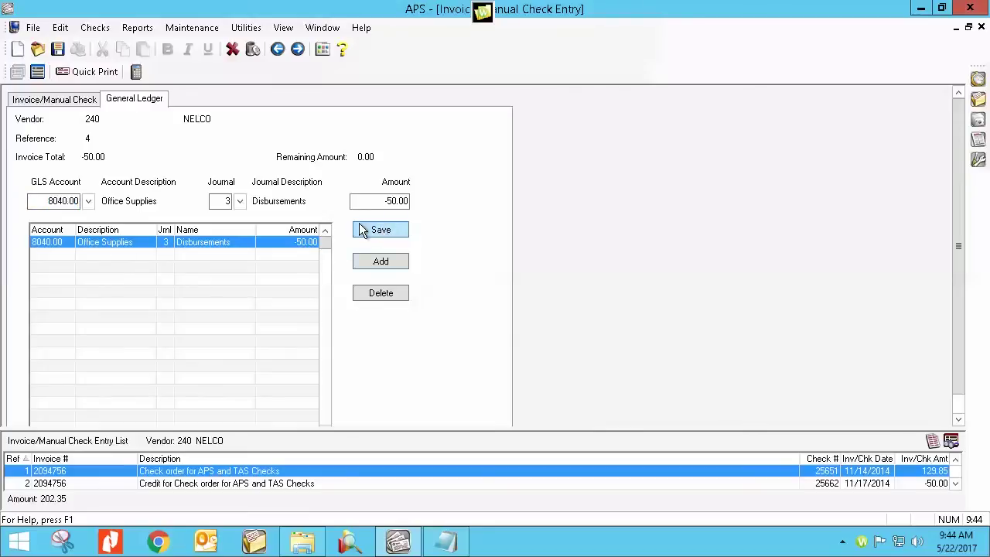
{"action": "left_click", "coordinate": [58, 49]}
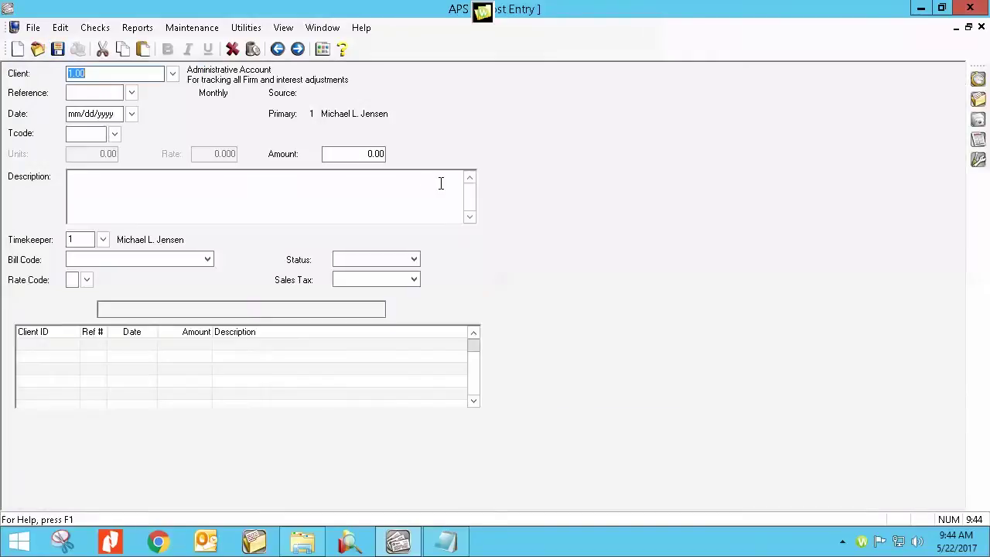
{"action": "left_click", "coordinate": [981, 27]}
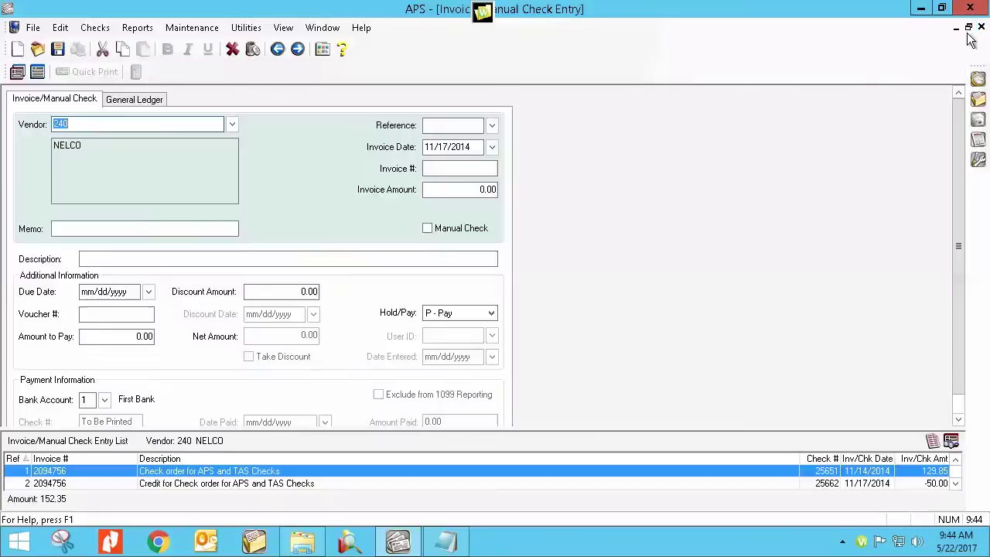
Start another NELCO invoice entry and shorten its description to "Check order for APS and TAS Checks"
{"action": "left_click", "coordinate": [18, 51]}
{"action": "key", "text": "Tab"}
{"action": "key", "text": "Tab"}
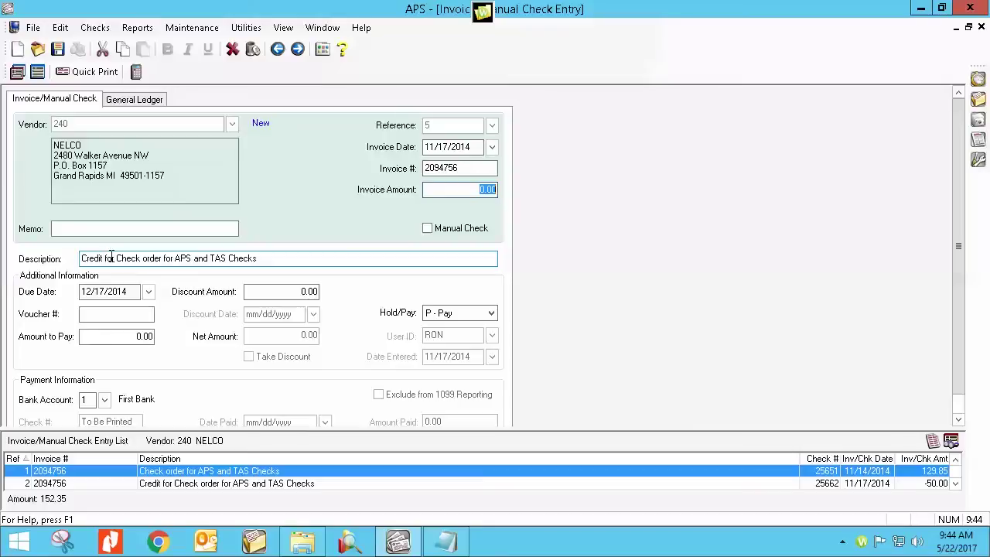
{"action": "left_click_drag", "start_coordinate": [116, 258], "coordinate": [28, 239]}
{"action": "key", "text": "BackSpace"}
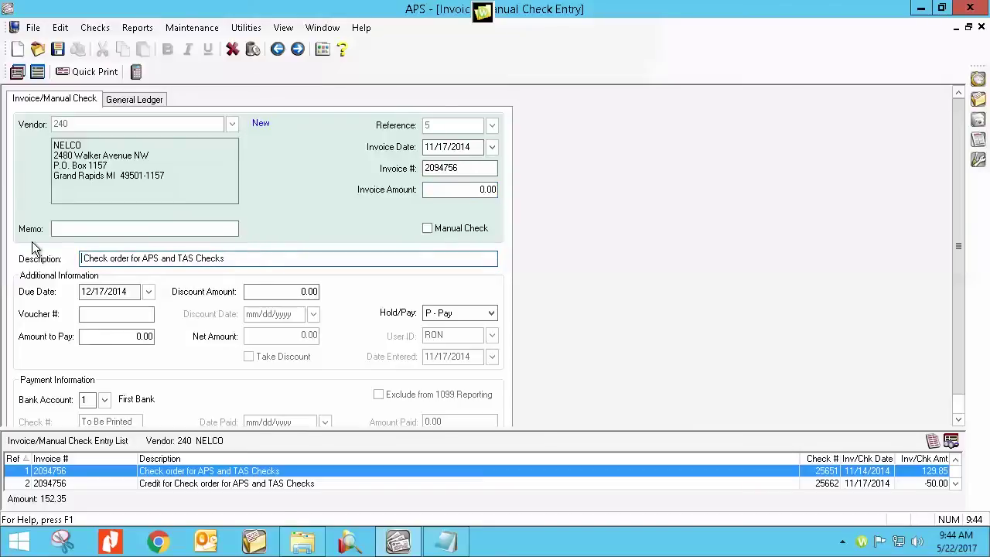
{"action": "key", "text": "Delete"}
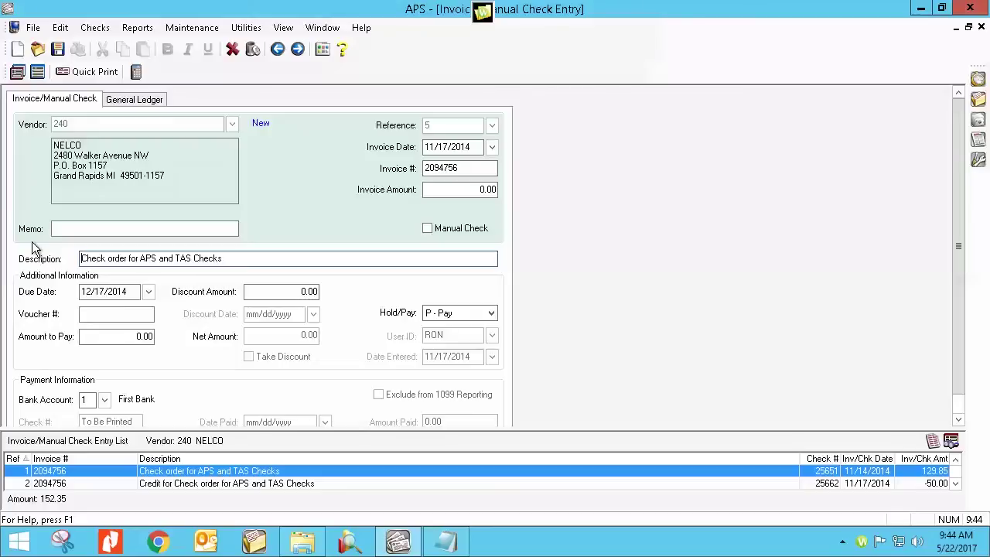
Set the new check order's invoice amount to 175.00
{"action": "left_click", "coordinate": [466, 192]}
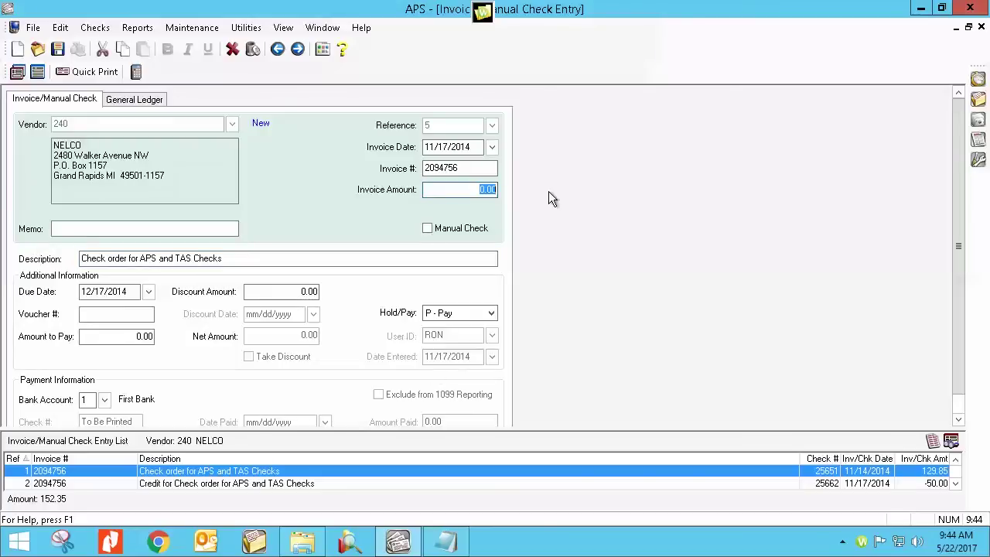
{"action": "type", "text": "175"}
{"action": "key", "text": "Tab"}
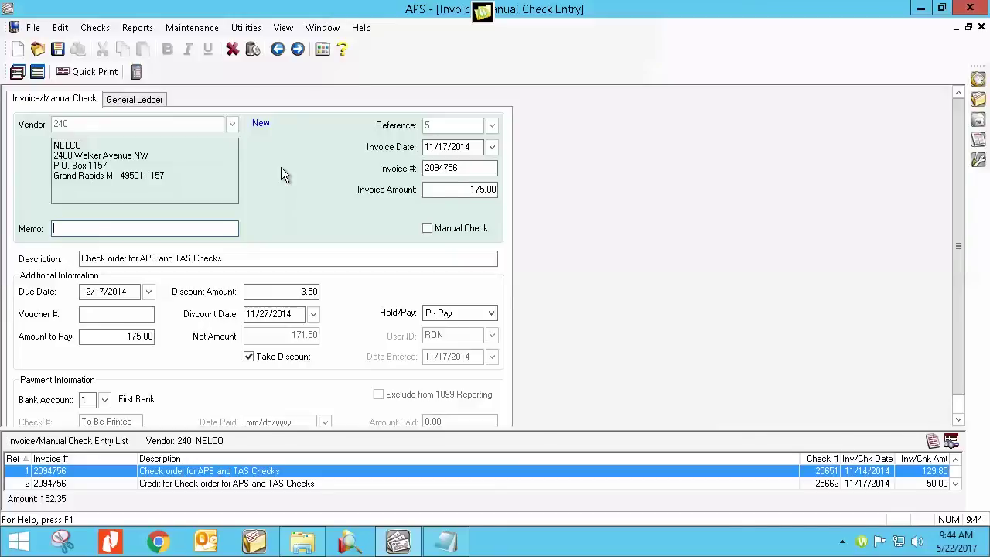
Save the check order's Office Supplies ledger distribution and invoice, dismiss the cost entry form and close invoice entry
{"action": "left_click", "coordinate": [155, 100]}
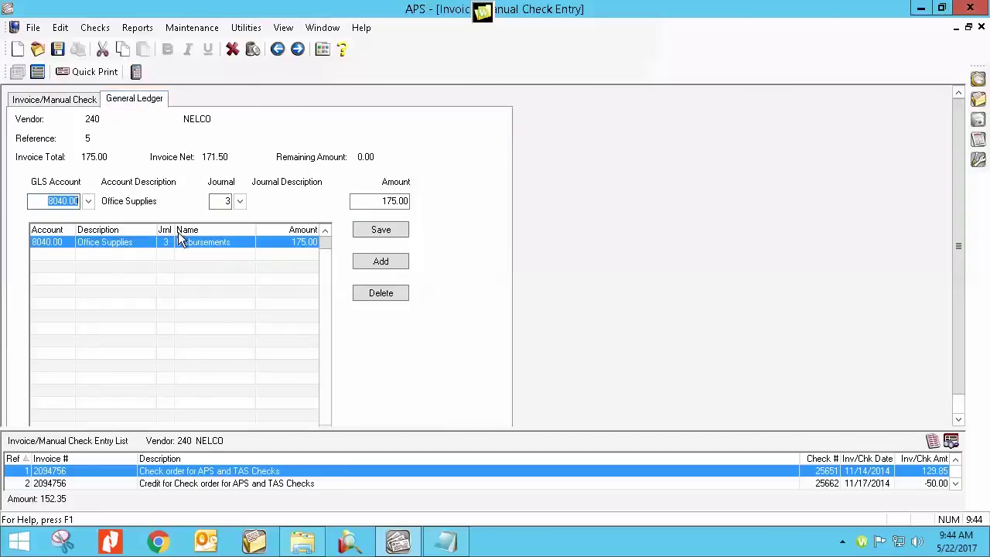
{"action": "left_click", "coordinate": [369, 232]}
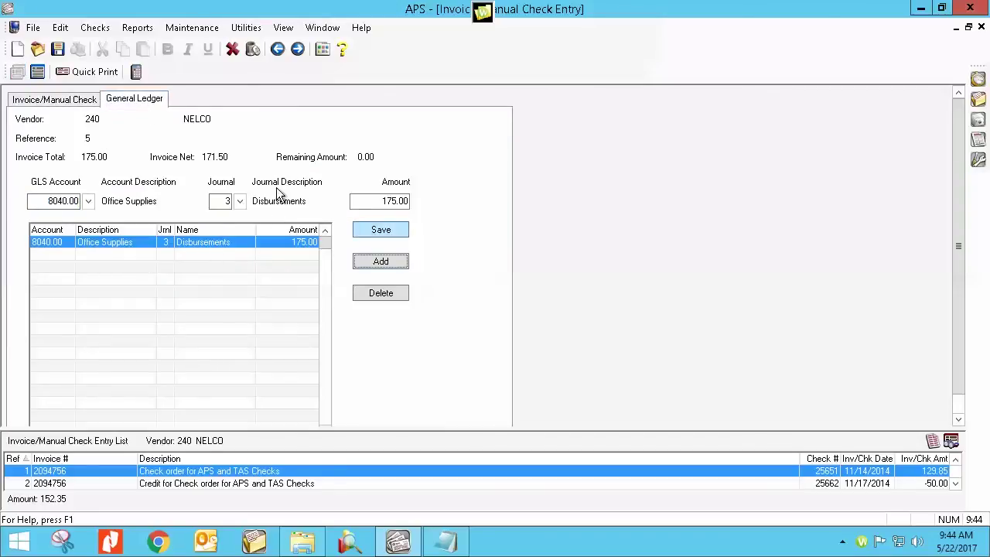
{"action": "left_click", "coordinate": [58, 48]}
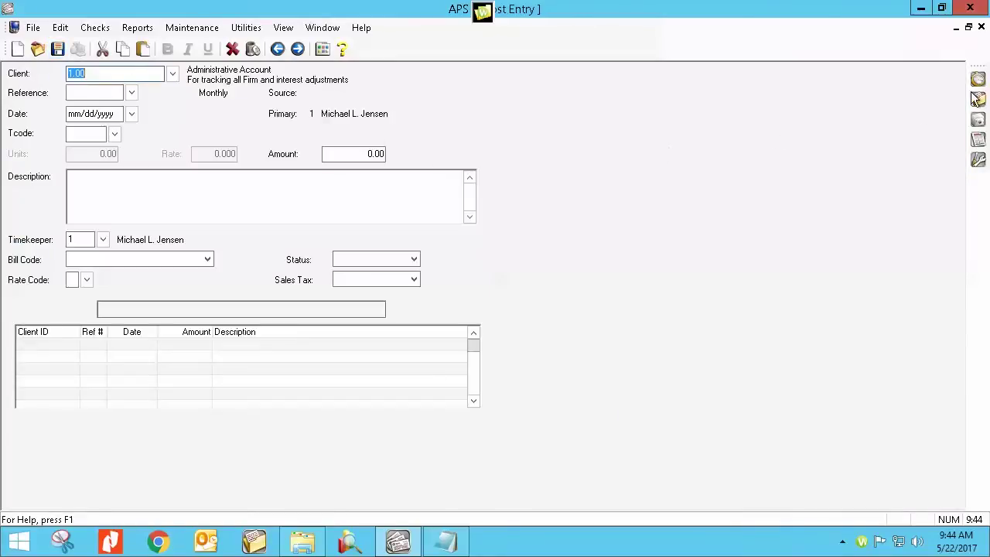
{"action": "left_click", "coordinate": [981, 27]}
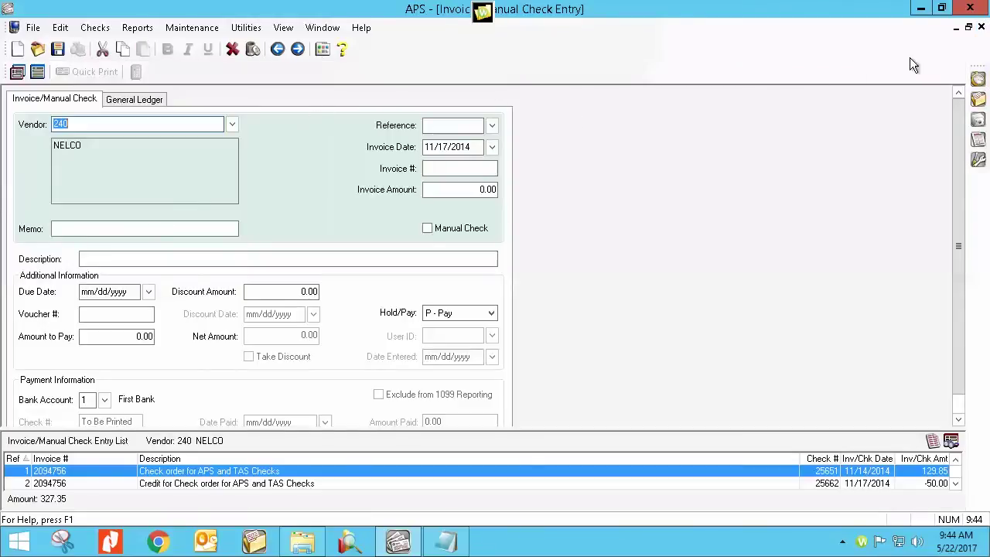
{"action": "left_click", "coordinate": [981, 28]}
{"action": "left_click", "coordinate": [152, 141]}
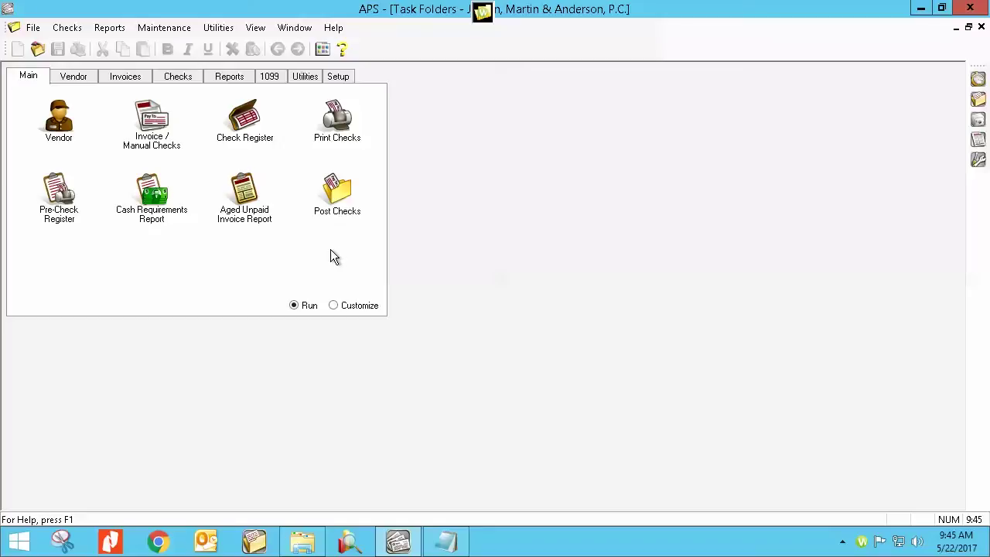
Open Print Checks, review its options and limit the vendor range to NELCO
{"action": "left_click", "coordinate": [330, 122]}
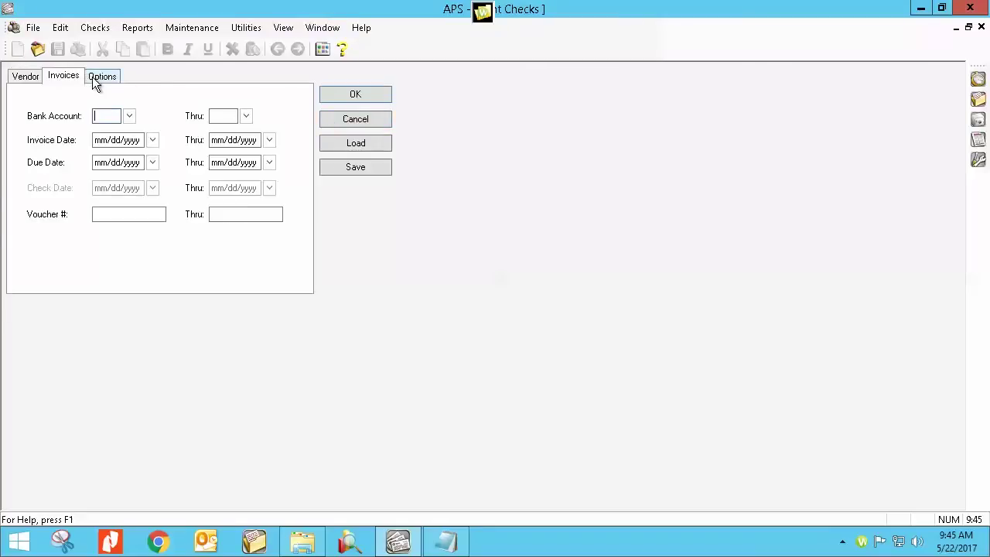
{"action": "left_click", "coordinate": [93, 78]}
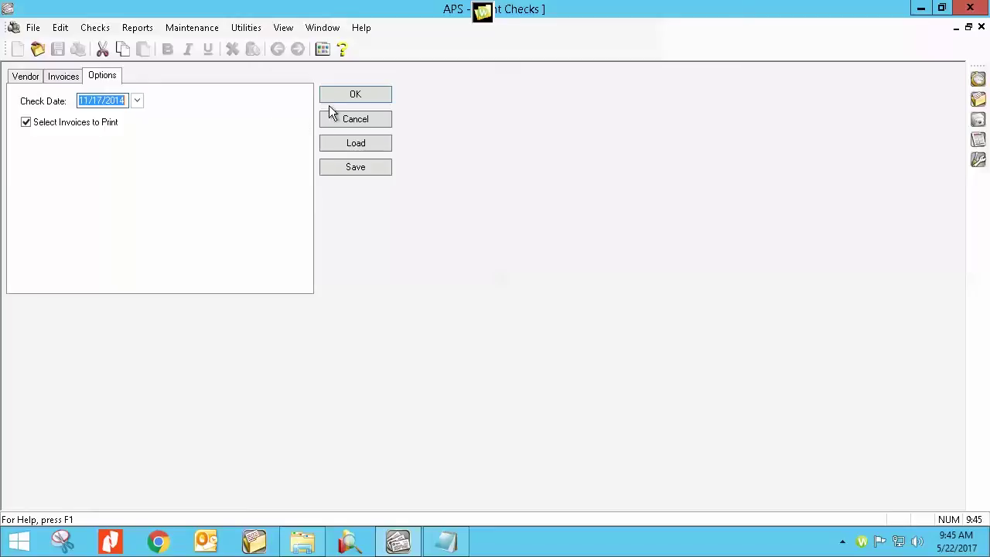
{"action": "left_click", "coordinate": [35, 81]}
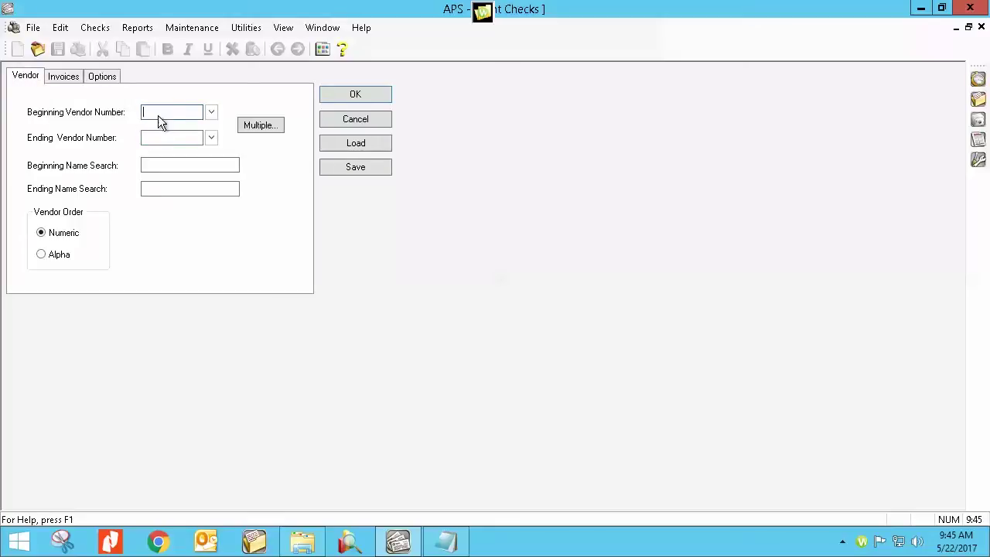
{"action": "type", "text": "nelco"}
{"action": "key", "text": "Tab"}
Preview the check for both selected NELCO invoices using the suggested beginning check number, and close without printing
{"action": "left_click", "coordinate": [338, 94]}
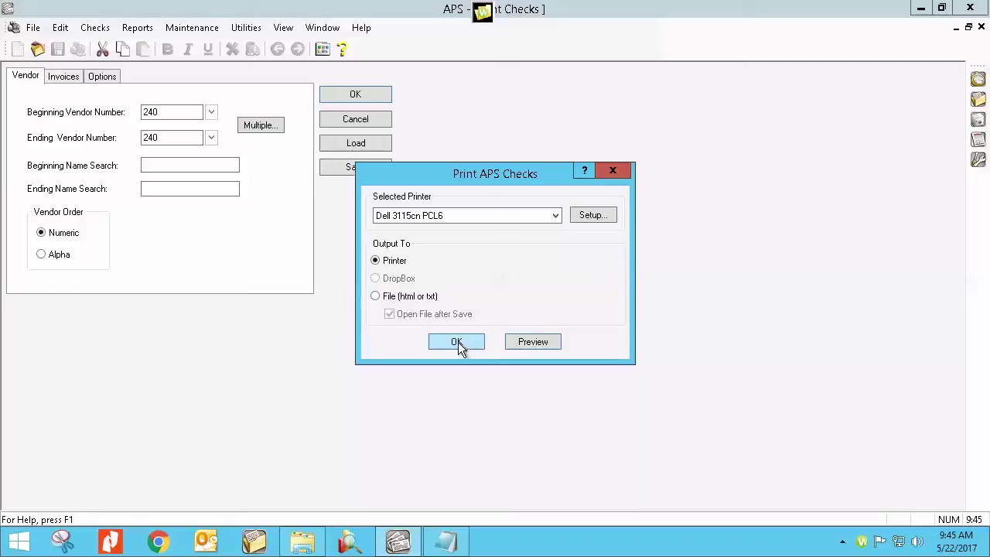
{"action": "left_click", "coordinate": [548, 342]}
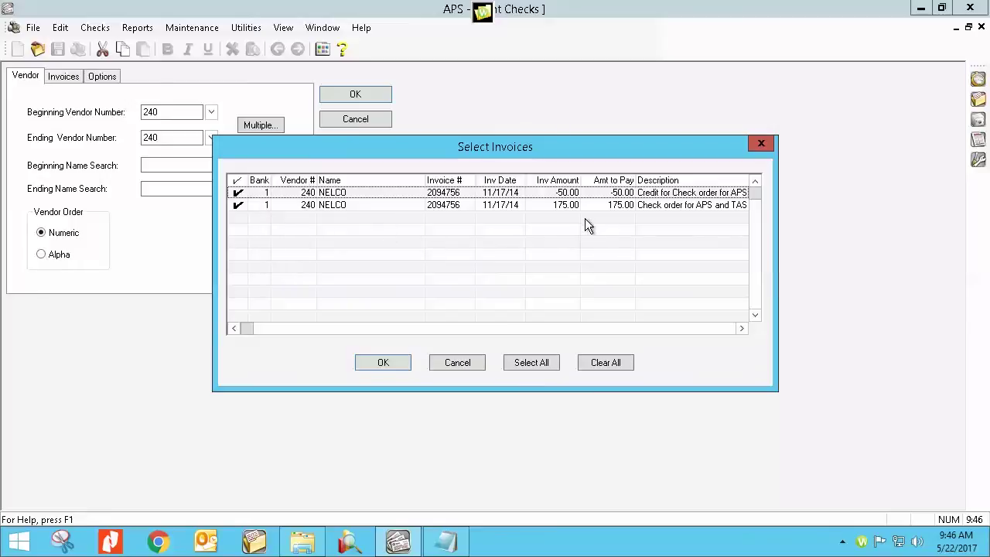
{"action": "left_click", "coordinate": [384, 362]}
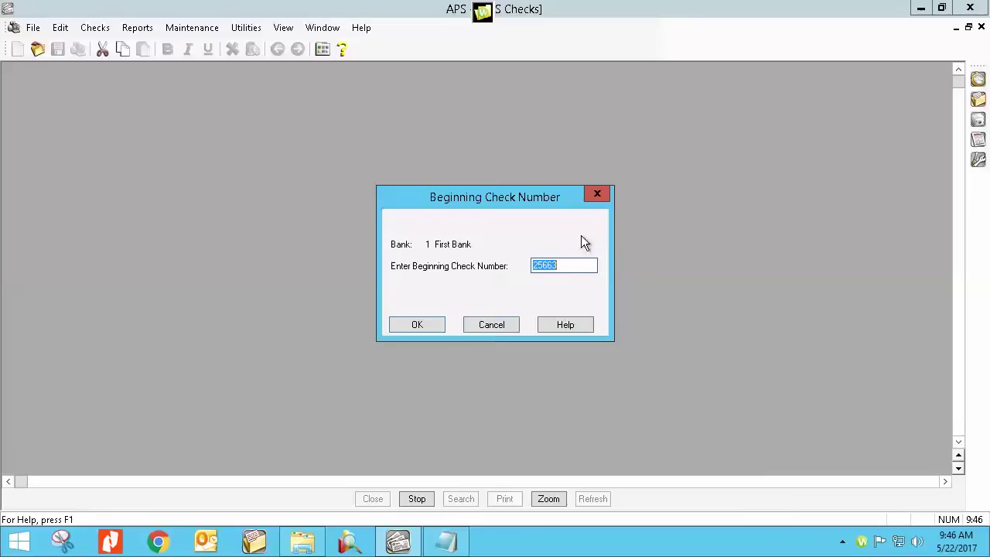
{"action": "left_click", "coordinate": [427, 325]}
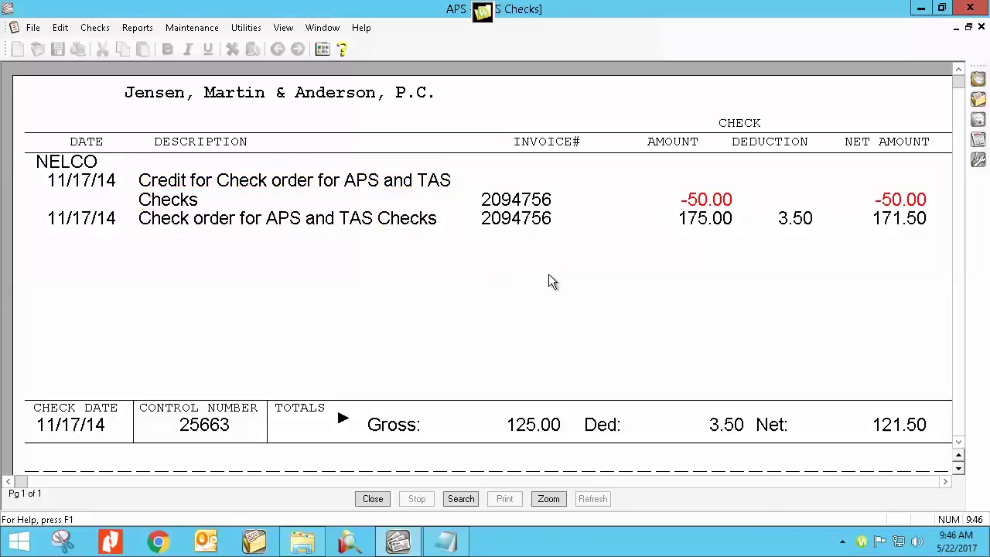
{"action": "left_click", "coordinate": [982, 27]}
{"action": "left_click", "coordinate": [373, 120]}
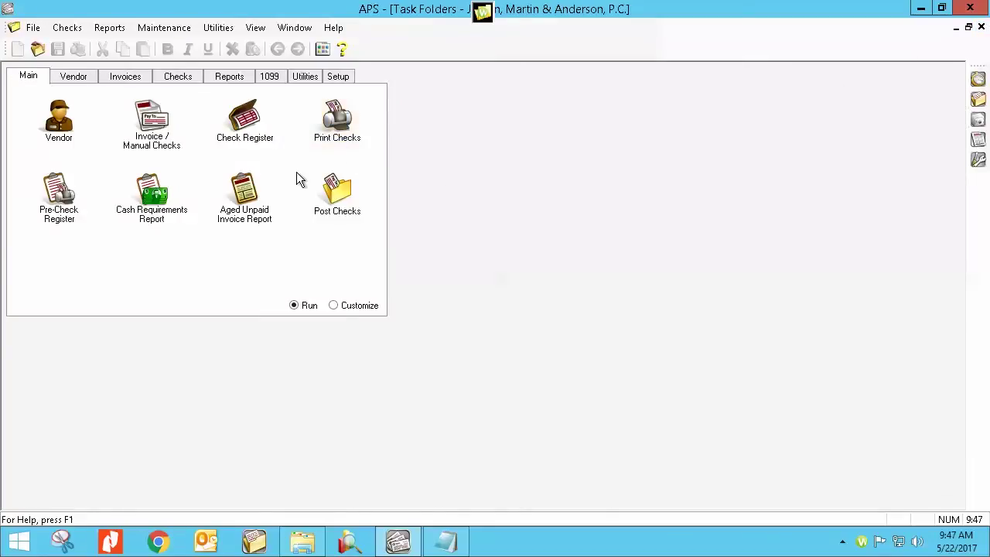